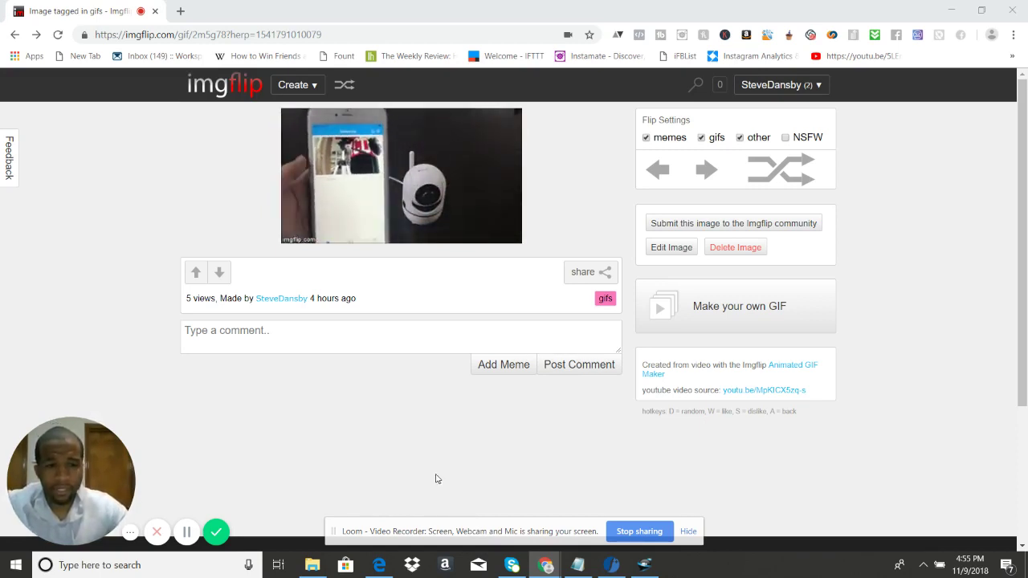
# Start a new GIF from the existing gif page via 'Make your own GIF'
pyautogui.click(734, 304)
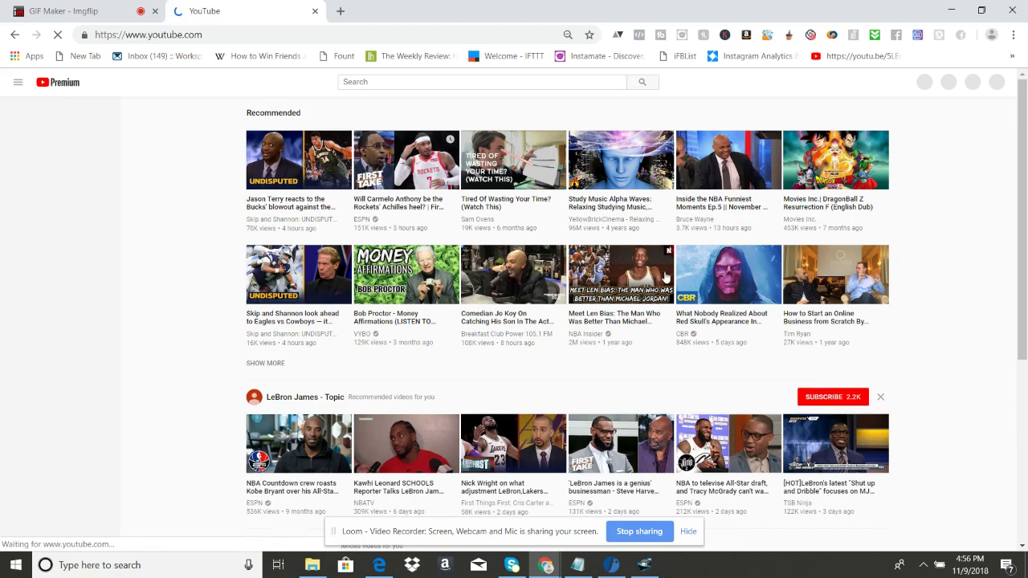
# Open CBR's Red Skull Avengers Infinity War video from the YouTube feed and check playback
pyautogui.scroll(-2, 737, 281)
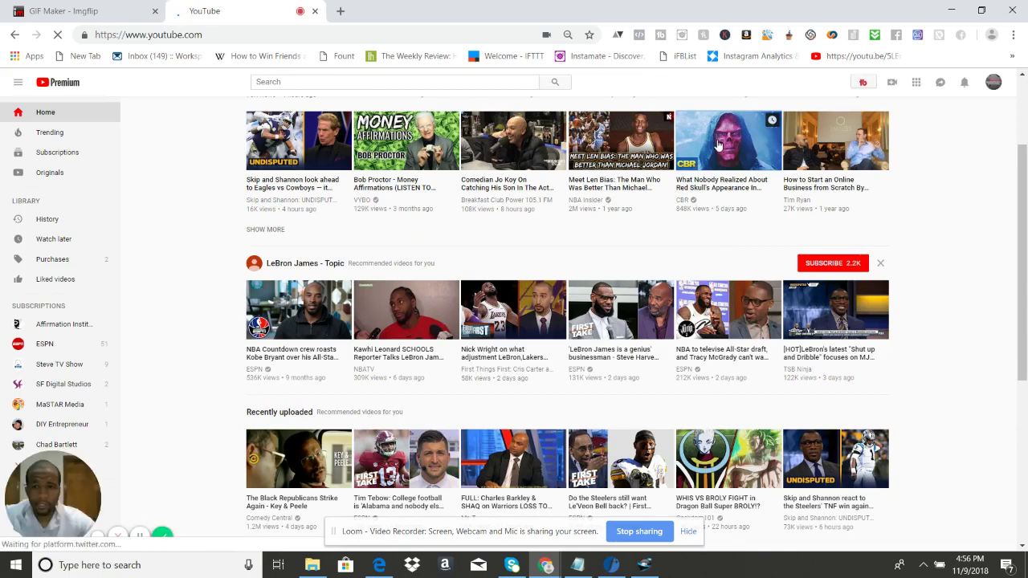
pyautogui.click(732, 186)
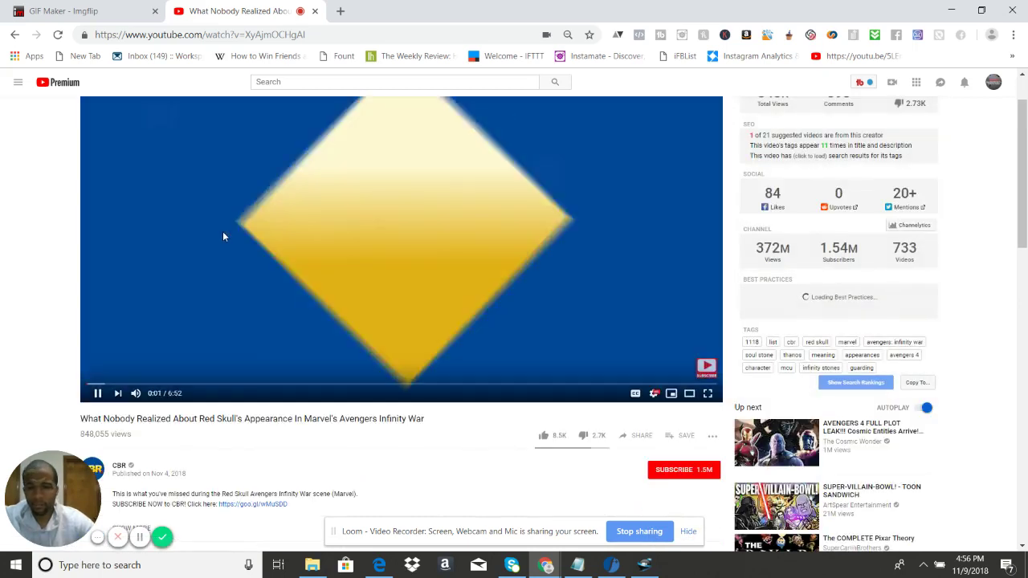
pyautogui.click(142, 351)
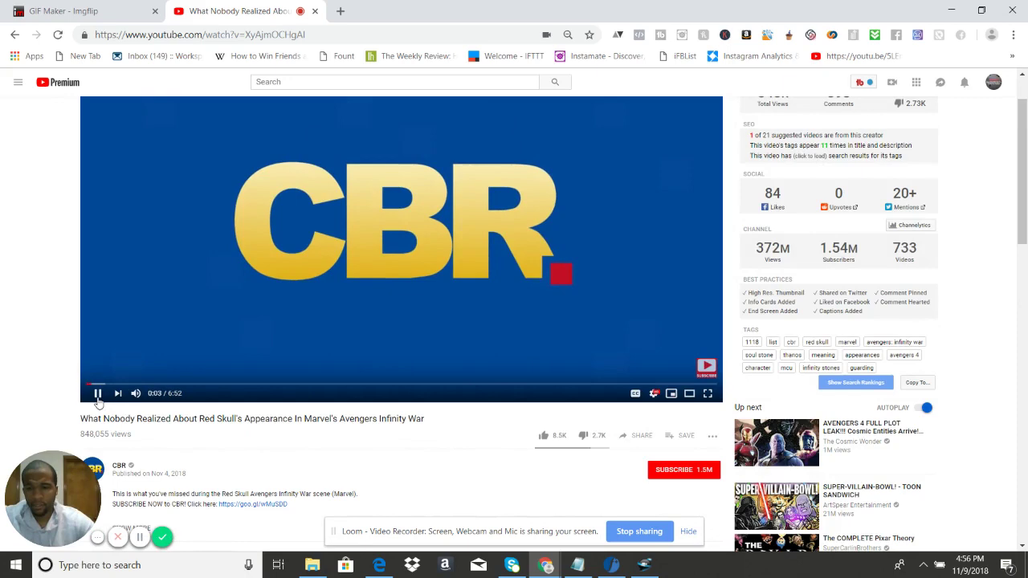
pyautogui.click(96, 395)
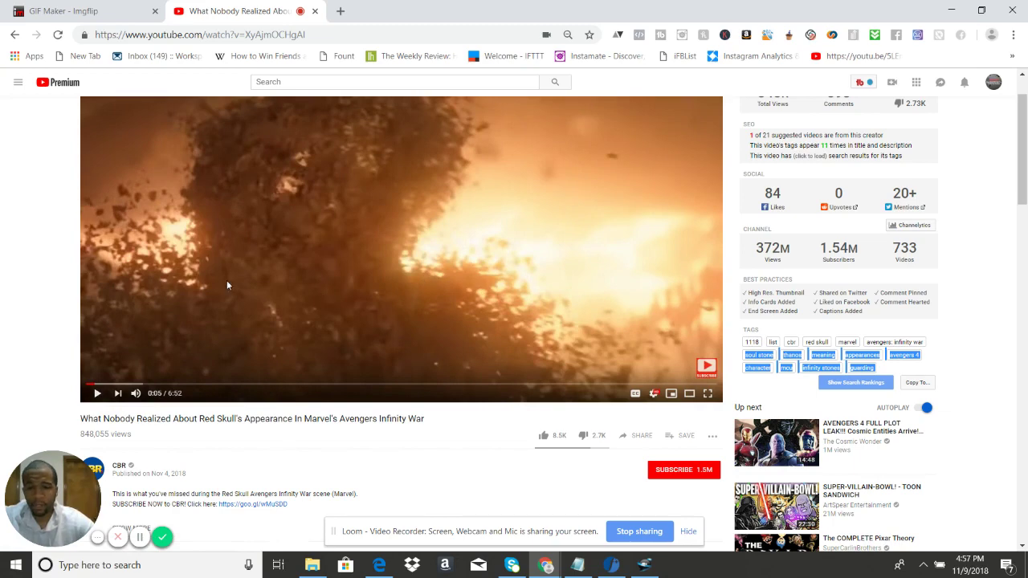
# Paste the Red Skull video's YouTube URL into the GIF Maker's video link field
pyautogui.click(212, 35)
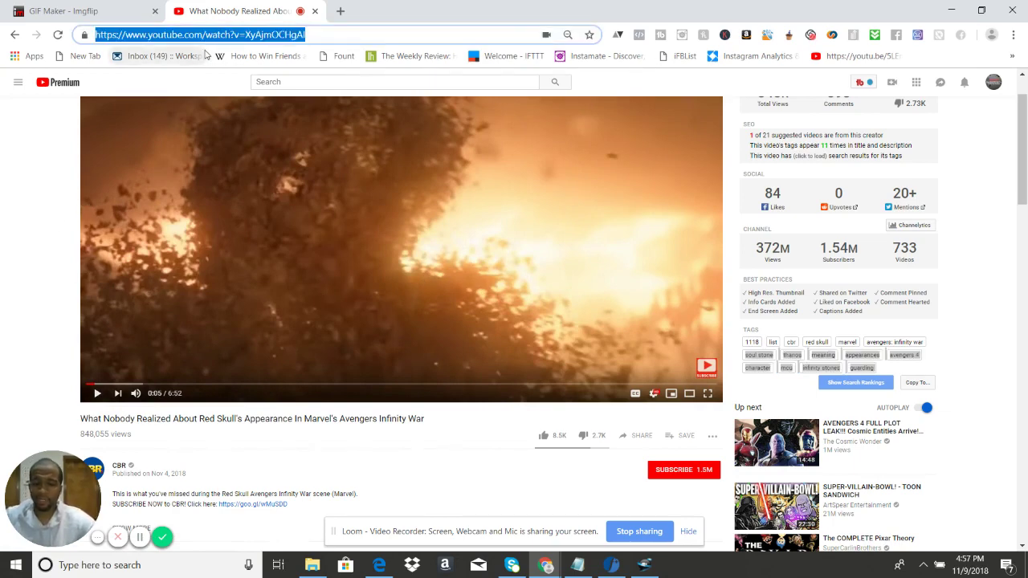
pyautogui.click(72, 11)
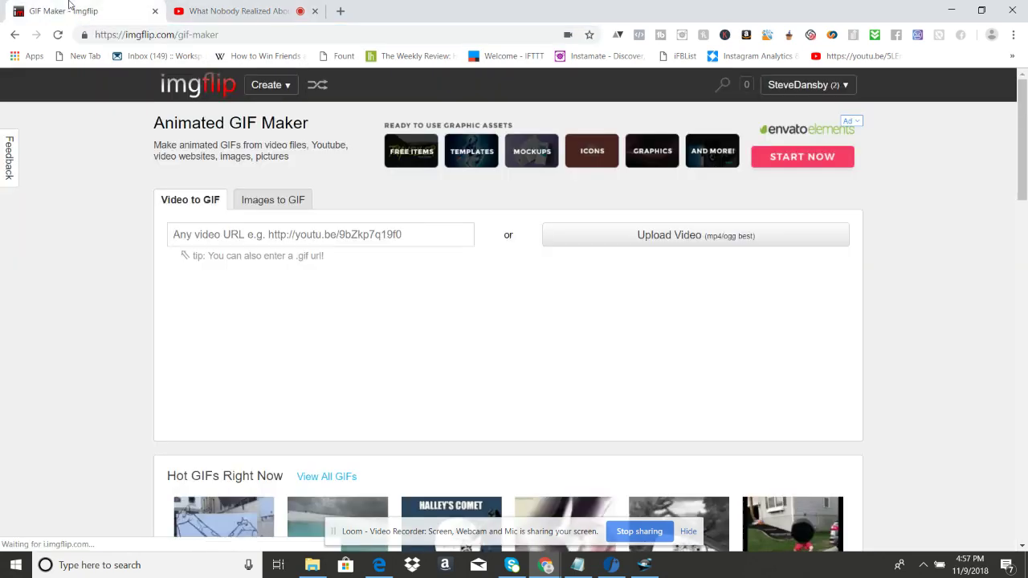
pyautogui.click(259, 235)
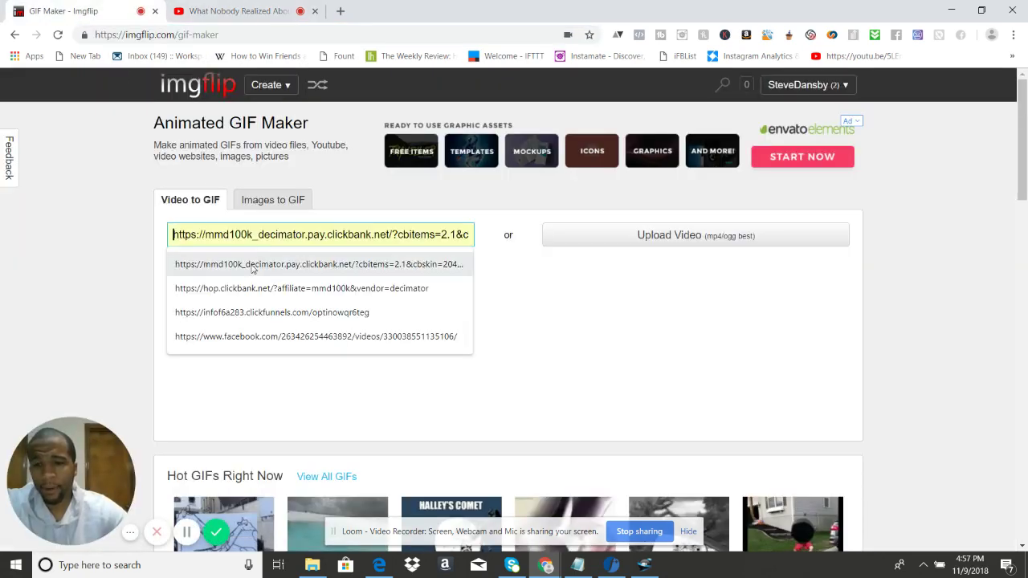
pyautogui.rightClick(259, 236)
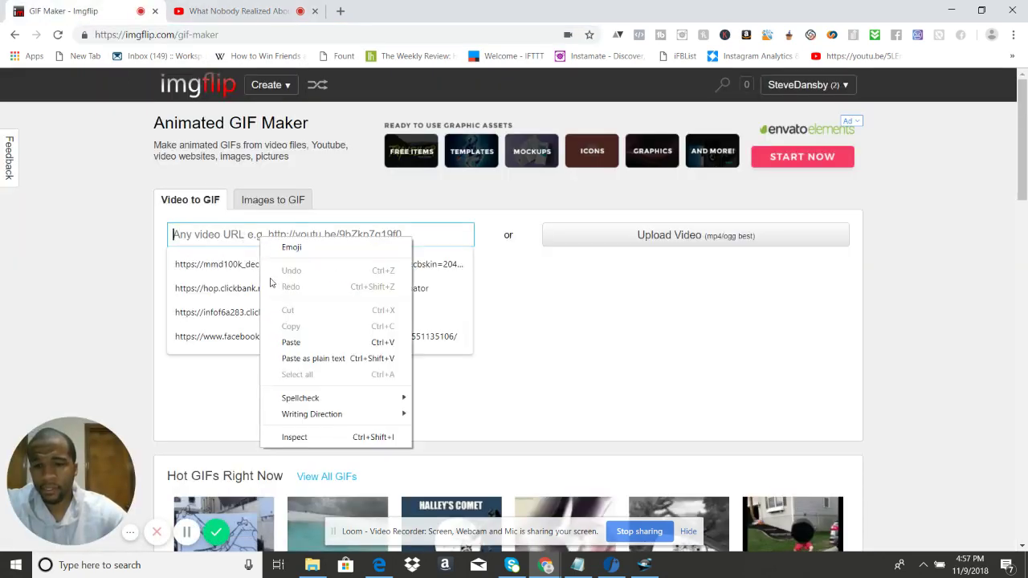
pyautogui.click(287, 341)
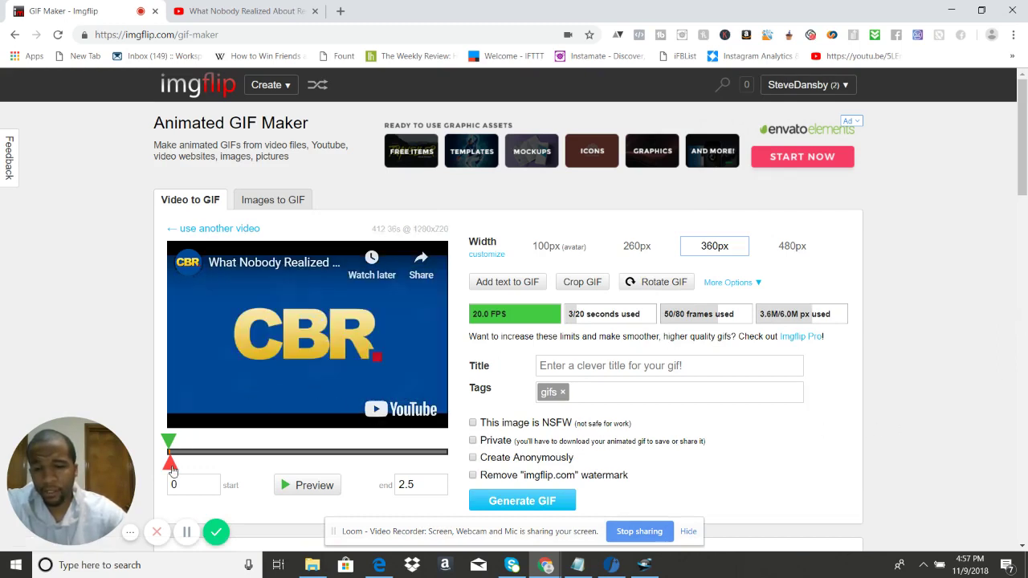
# Set the clip to 64.43–74.34 seconds on the timeline and preview it
pyautogui.moveTo(171, 468); pyautogui.dragTo(241, 460)
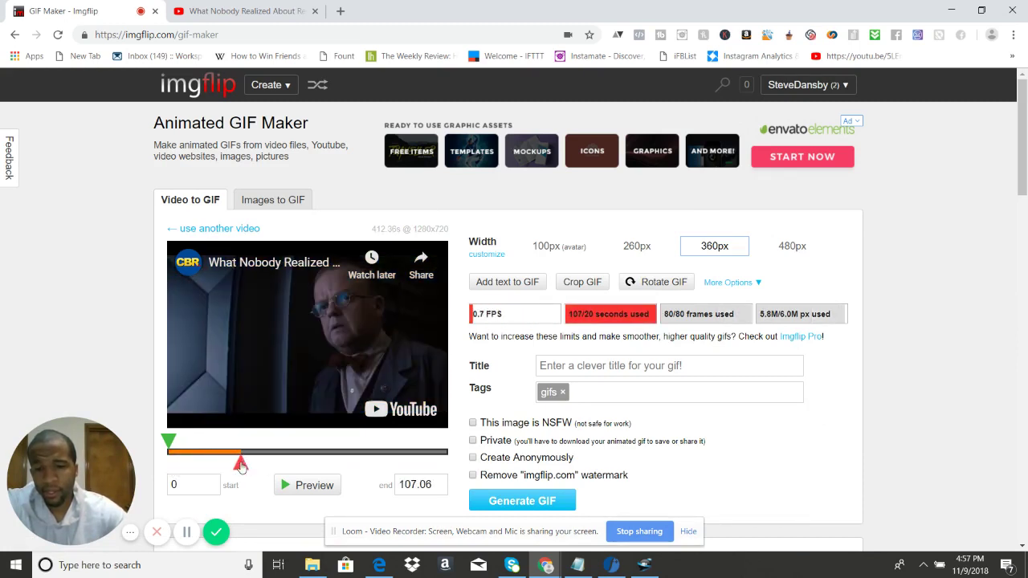
pyautogui.moveTo(240, 465)
pyautogui.mouseDown()
pyautogui.moveTo(217, 468)
pyautogui.moveTo(214, 450)
pyautogui.mouseUp()
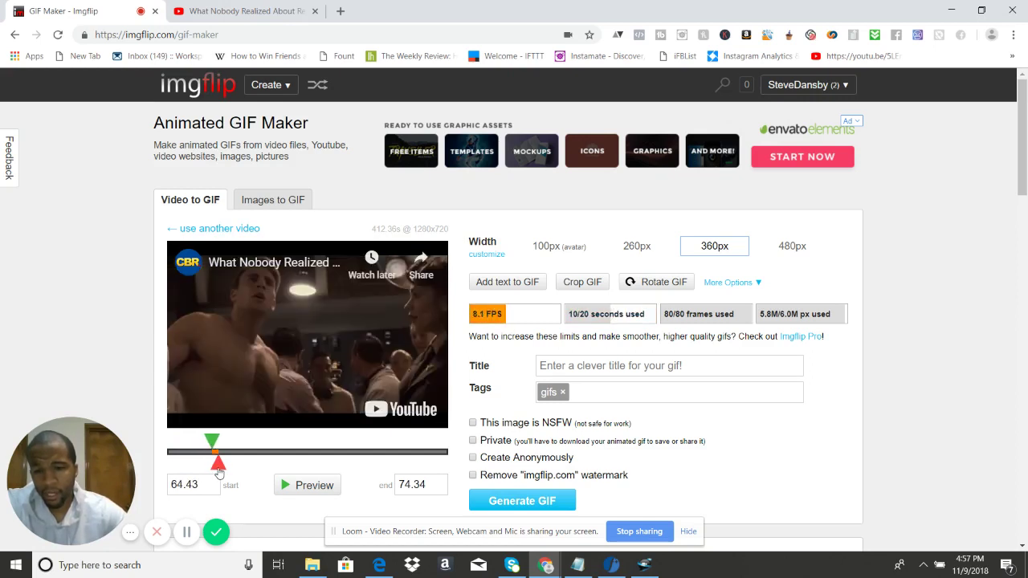
pyautogui.click(311, 486)
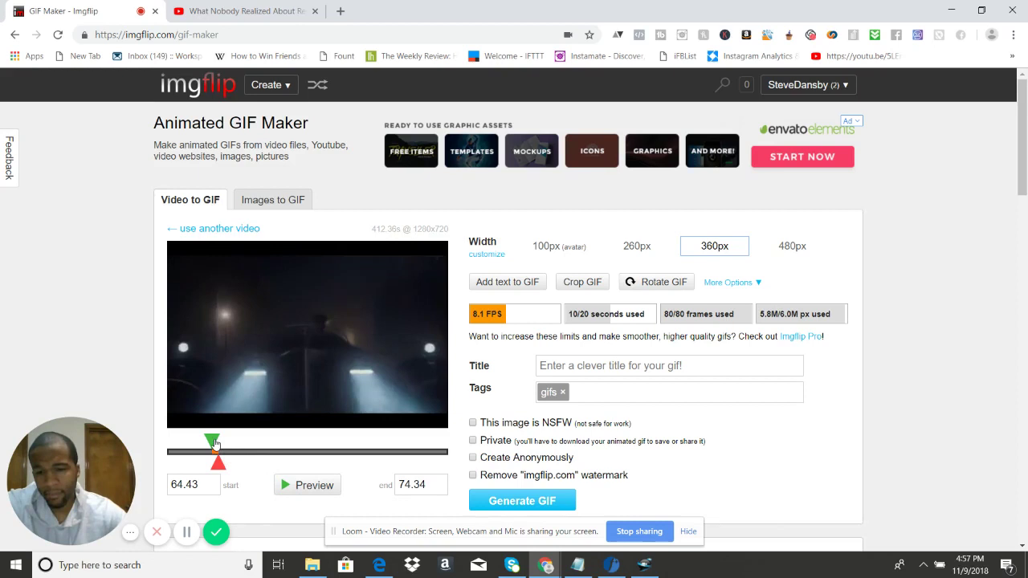
# Move the clip start to 68.4 seconds, leaving about 6 seconds ending at 74.34
pyautogui.moveTo(214, 443); pyautogui.dragTo(219, 445)
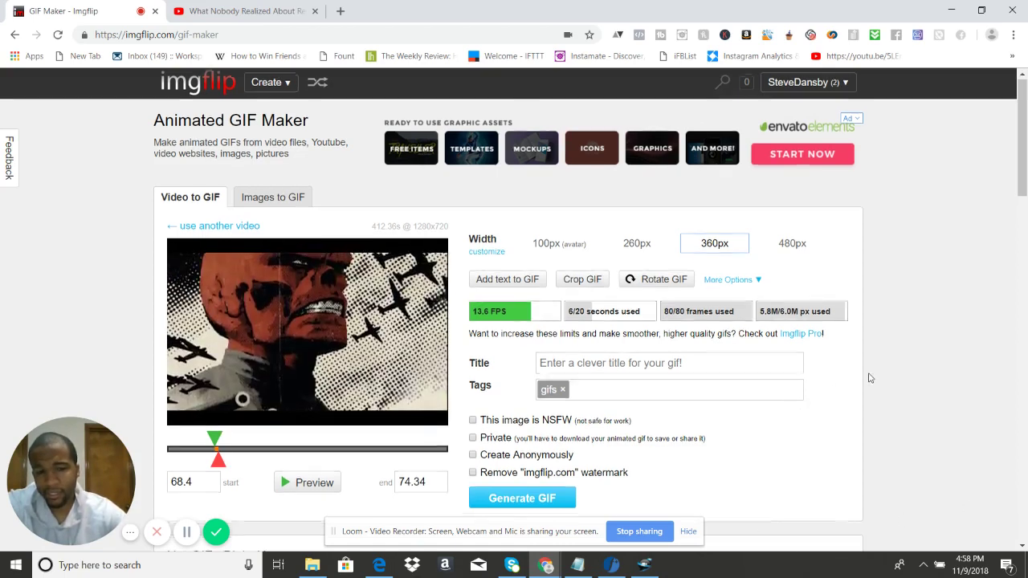
pyautogui.scroll(-2, 868, 374)
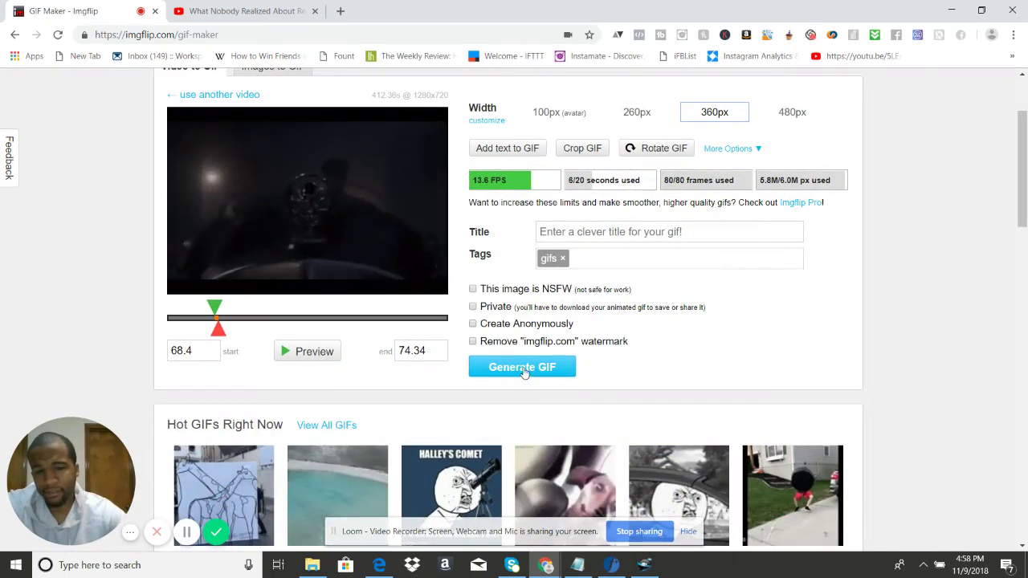
# Generate the GIF from the 68.4–74.34 second Red Skull clip
pyautogui.click(526, 371)
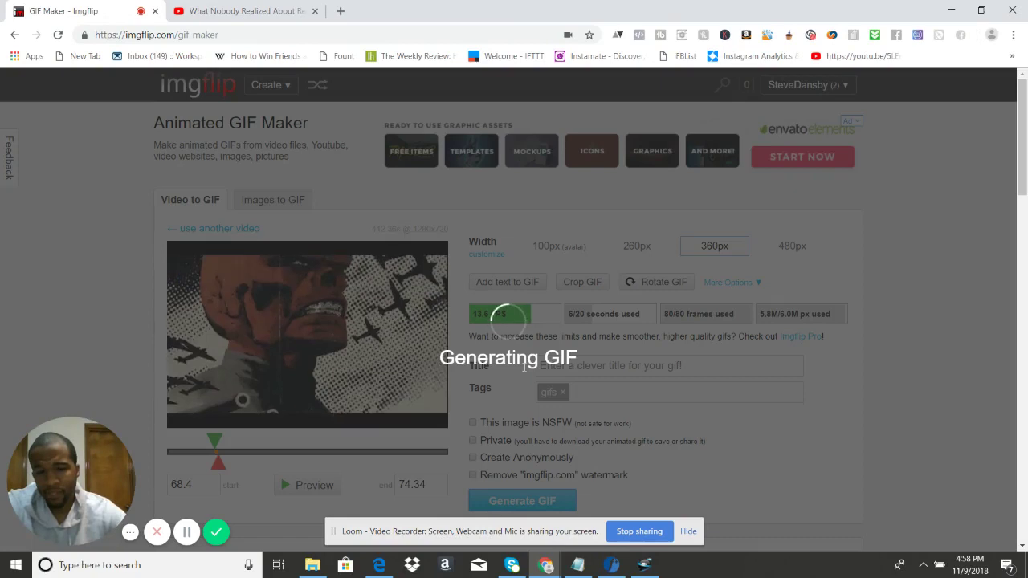